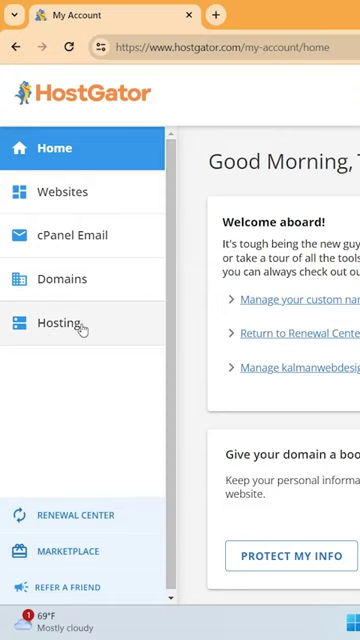
Open the Baby Plan hosting page to reach its cPanel and File Manager quick links.
left_click(82, 328)
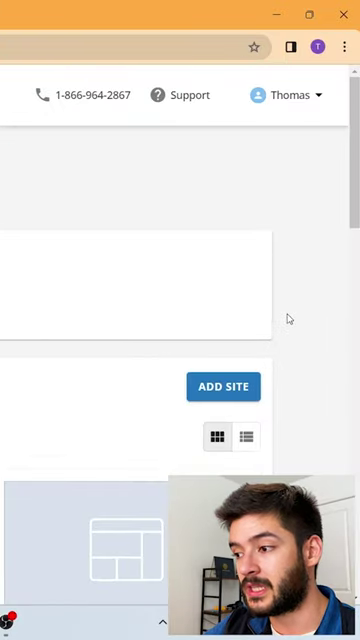
scroll(290, 320, "down", 5)
scroll(295, 321, "down", 5)
scroll(295, 321, "up", 2)
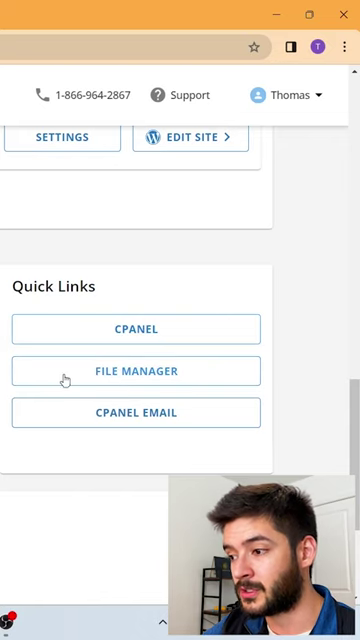
Launch File Manager from Quick Links and the cPanel Files section, showing mail, etc and logs.
left_click(163, 378)
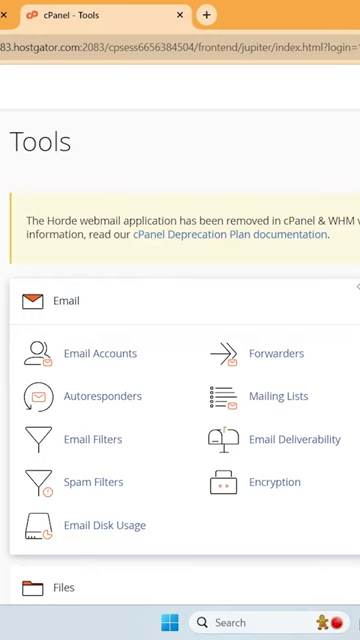
scroll(180, 350, "down", 4)
scroll(180, 350, "down", 2)
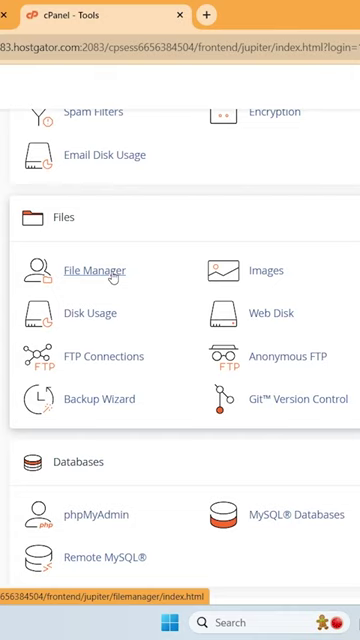
left_click(113, 275)
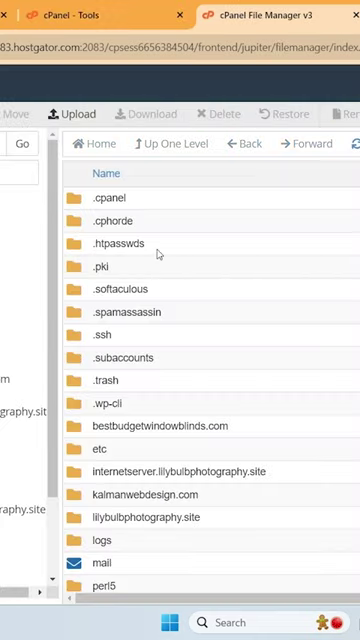